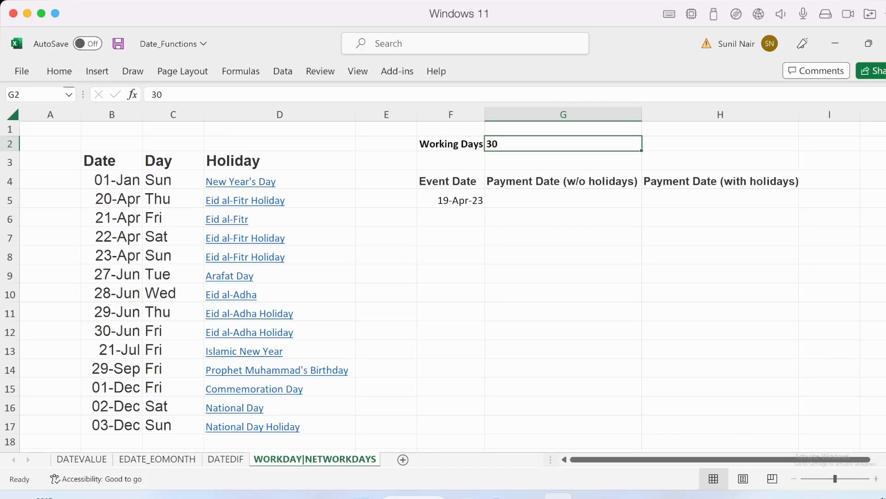
Review the working-days allowance in G2, the event date in F5 and the payment date headings in row 4
{"action": "key", "text": "Down"}
{"action": "key", "text": "Down"}
{"action": "key", "text": "Down"}
{"action": "key", "text": "Left"}
{"action": "key", "text": "Up"}
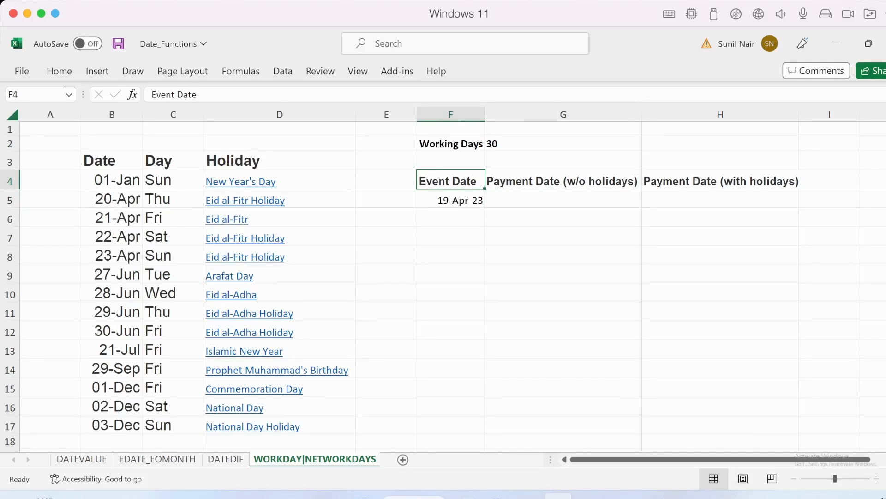
{"action": "key", "text": "Right"}
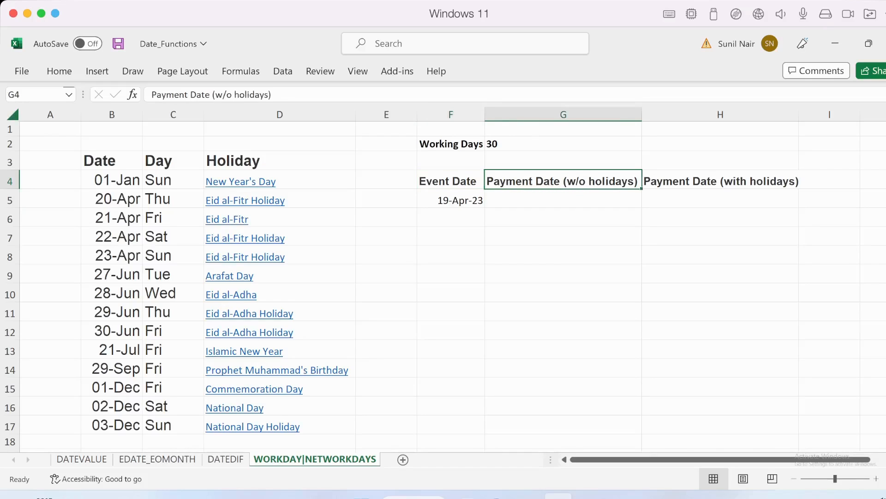
{"action": "key", "text": "Up"}
{"action": "key", "text": "Up"}
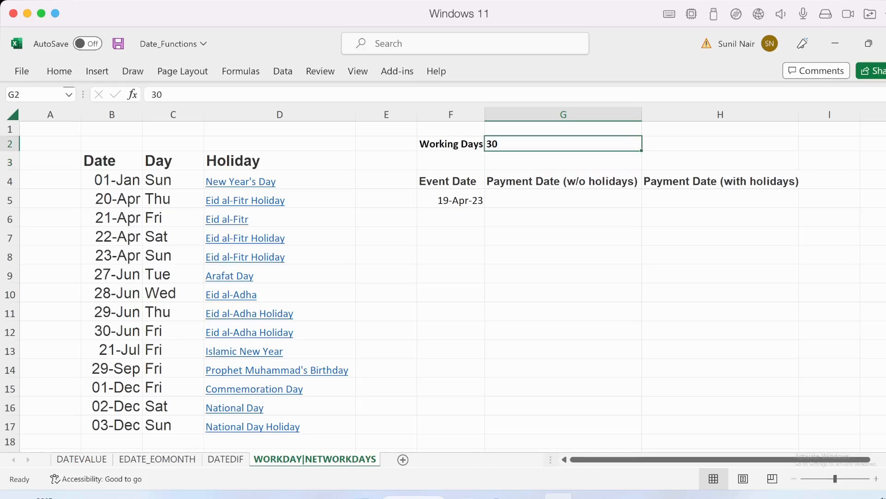
{"action": "key", "text": "Down"}
{"action": "key", "text": "Down"}
{"action": "key", "text": "Down"}
{"action": "key", "text": "Left"}
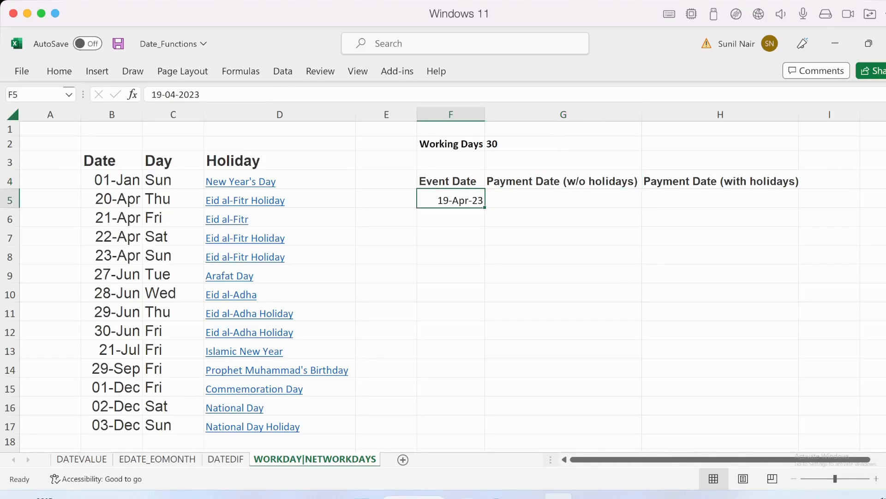
Enter =WORKDAY(F5,G2) in G5 to calculate the payment date without holidays
{"action": "key", "text": "Right"}
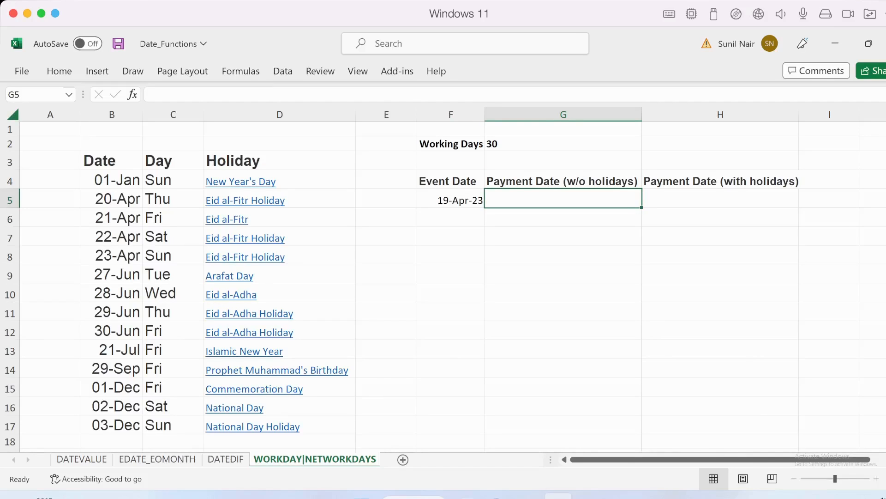
{"action": "type", "text": "=wo"}
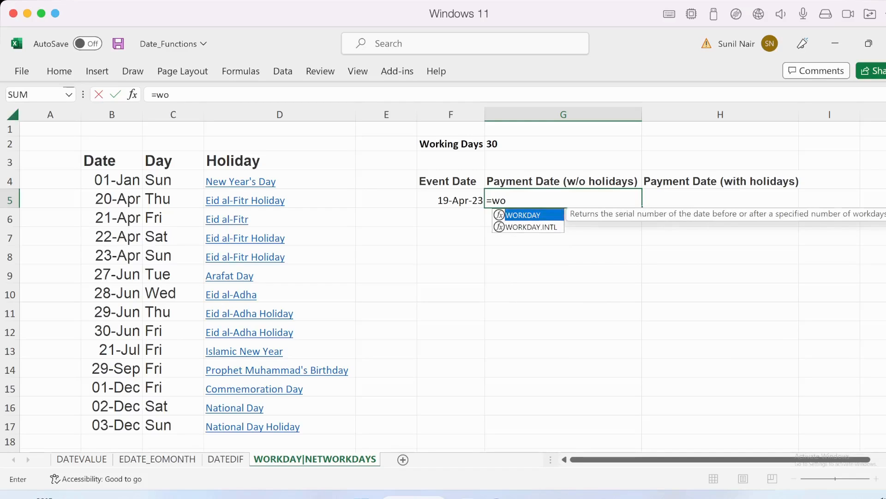
{"action": "key", "text": "Tab"}
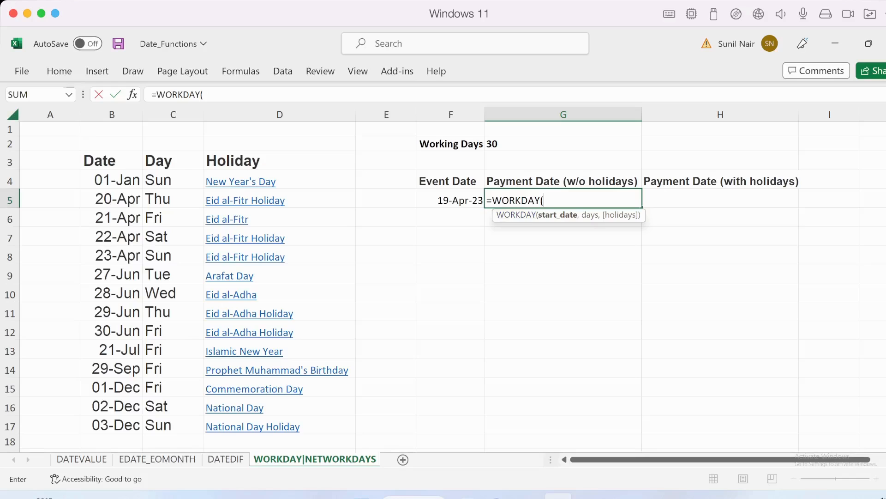
{"action": "key", "text": "Left"}
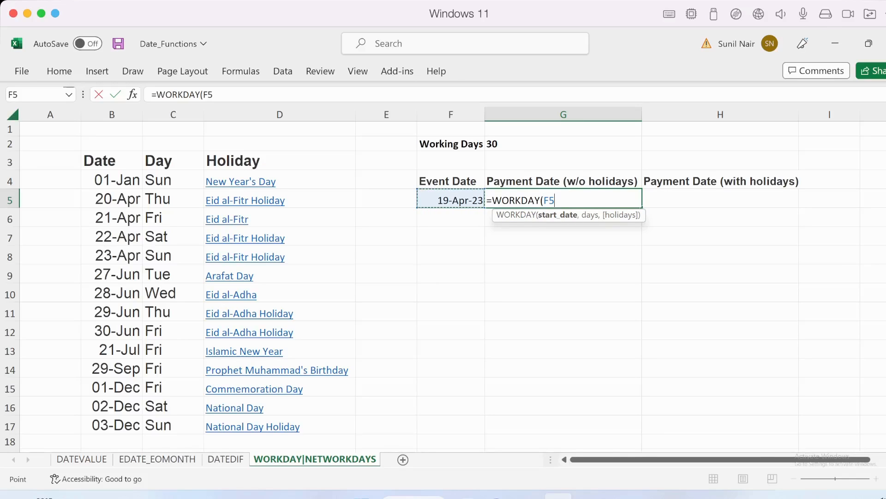
{"action": "type", "text": ","}
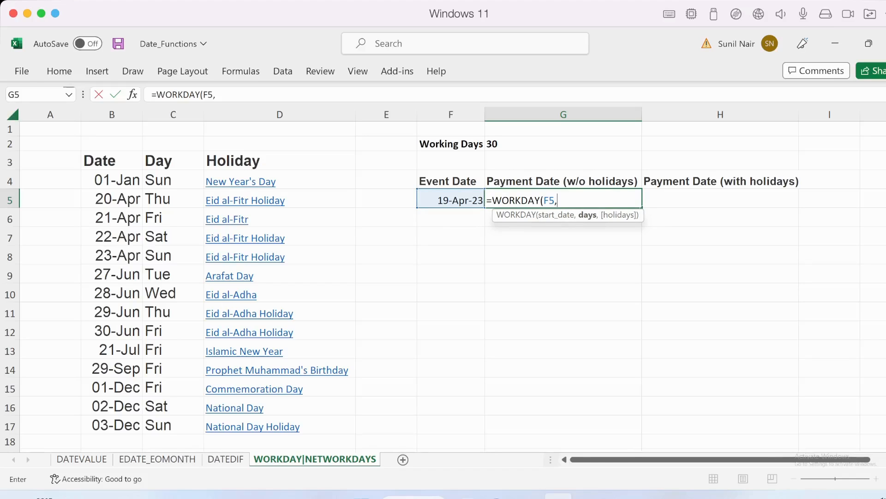
{"action": "key", "text": "Up"}
{"action": "key", "text": "Up"}
{"action": "key", "text": "Up"}
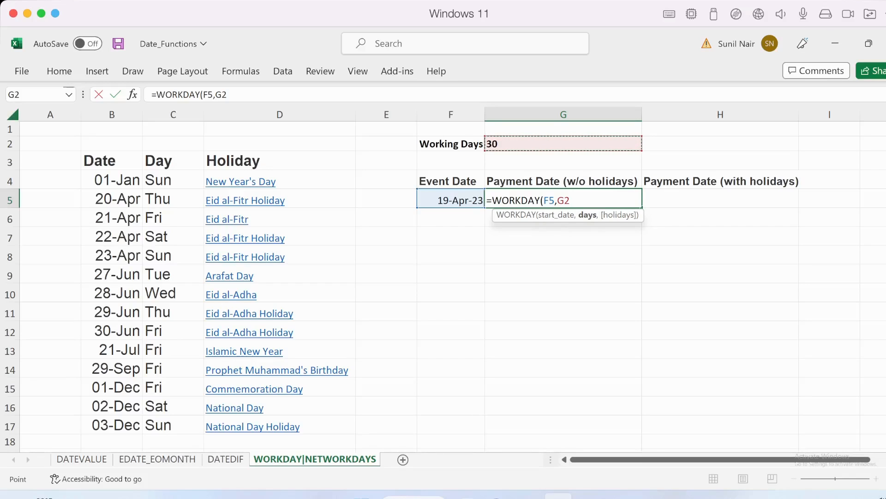
{"action": "type", "text": ")"}
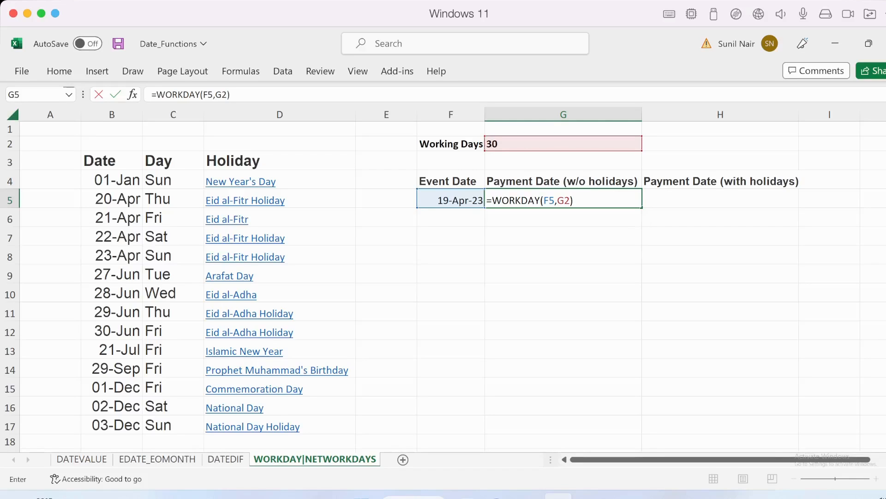
{"action": "key", "text": "Return"}
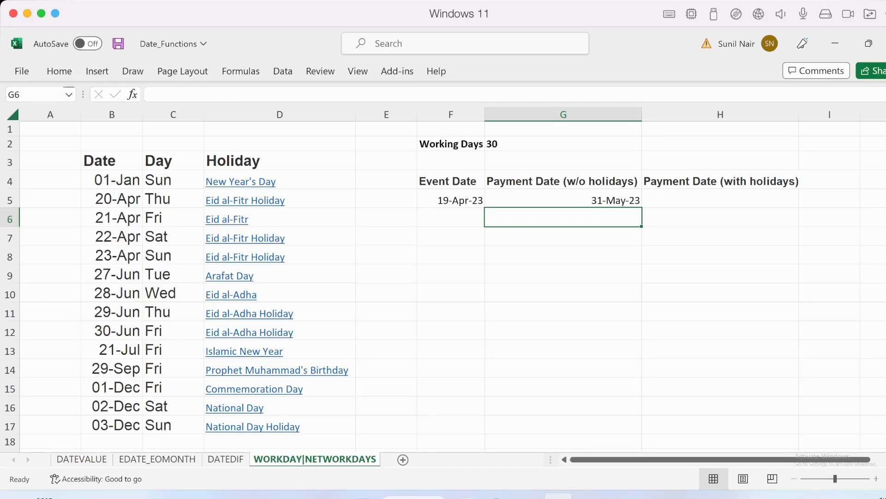
Compare the event date with the calculated payment date, and examine which April dates in the holiday list fall on weekdays or weekends
{"action": "left_click", "coordinate": [563, 198]}
{"action": "left_click", "coordinate": [451, 198]}
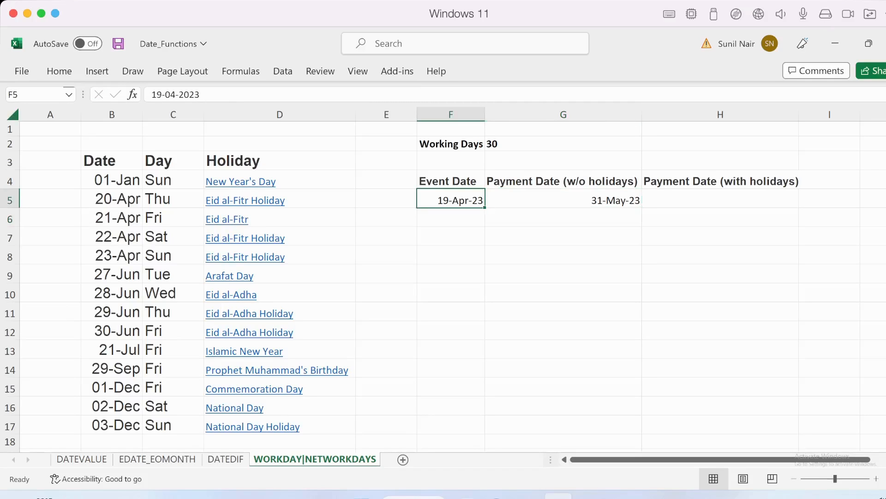
{"action": "left_click", "coordinate": [563, 198]}
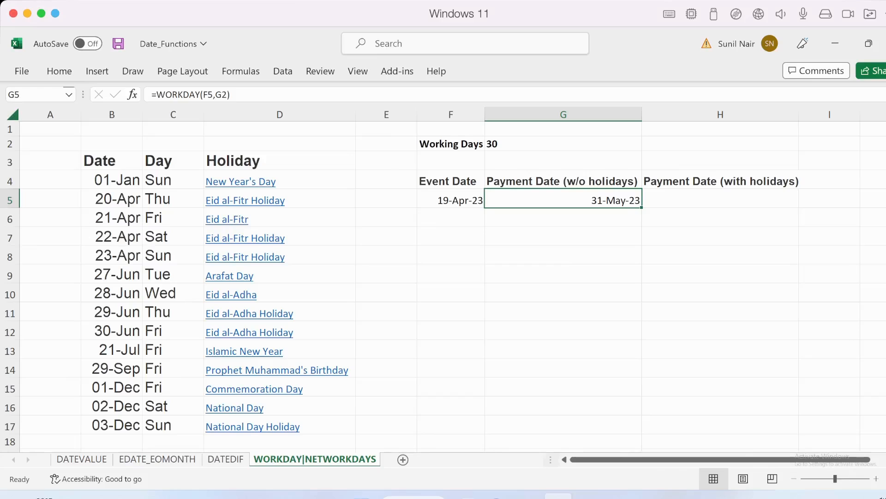
{"action": "left_click", "coordinate": [112, 180]}
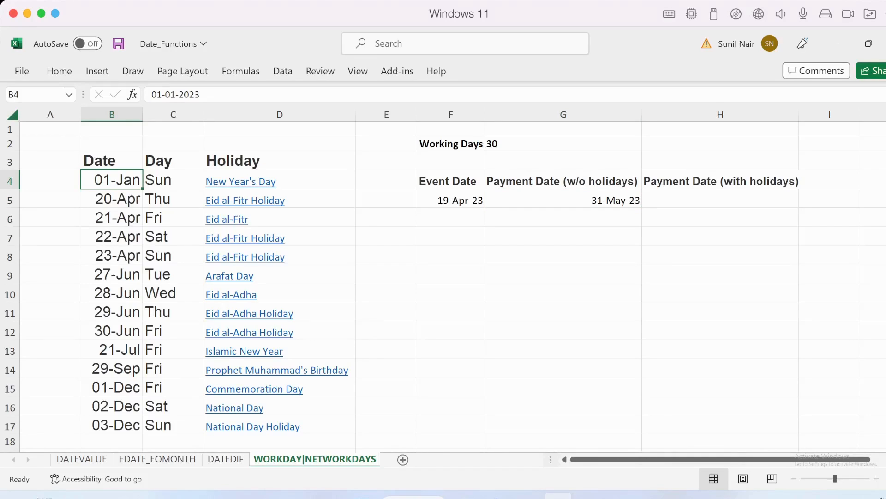
{"action": "key", "text": "ctrl+shift+Down"}
{"action": "key", "text": "shift+Right"}
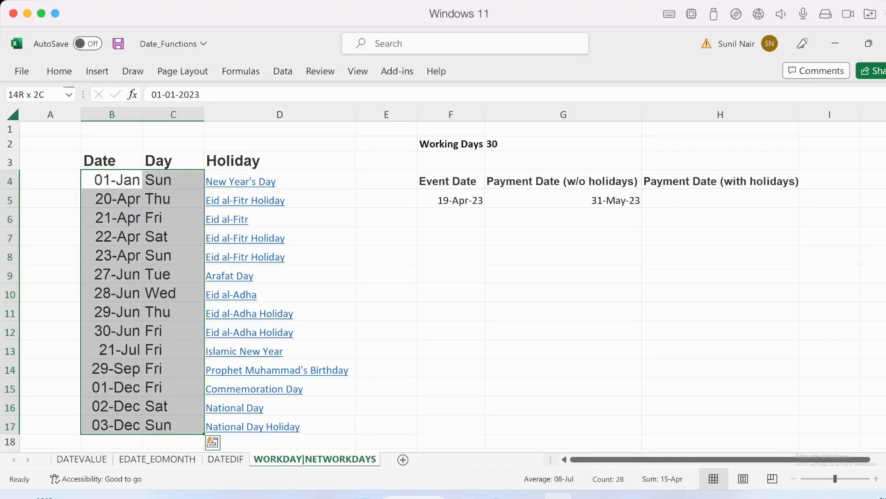
{"action": "key", "text": "alt"}
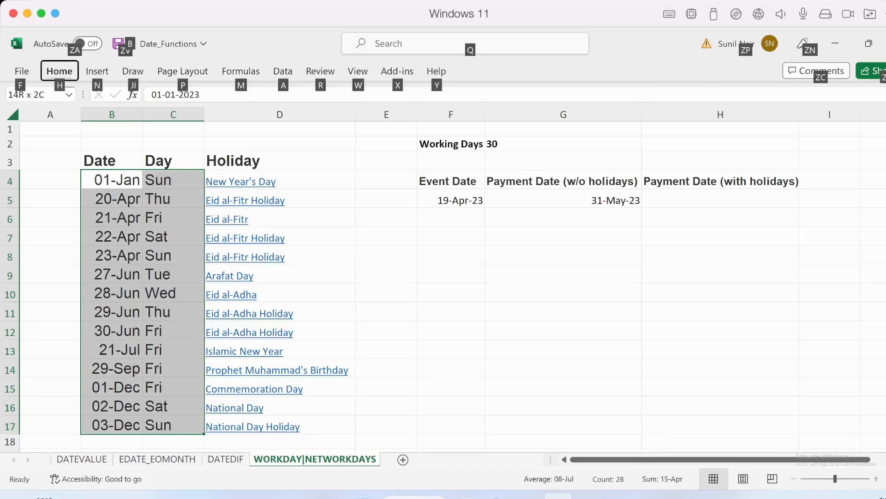
{"action": "key", "text": "Escape"}
{"action": "key", "text": "Down"}
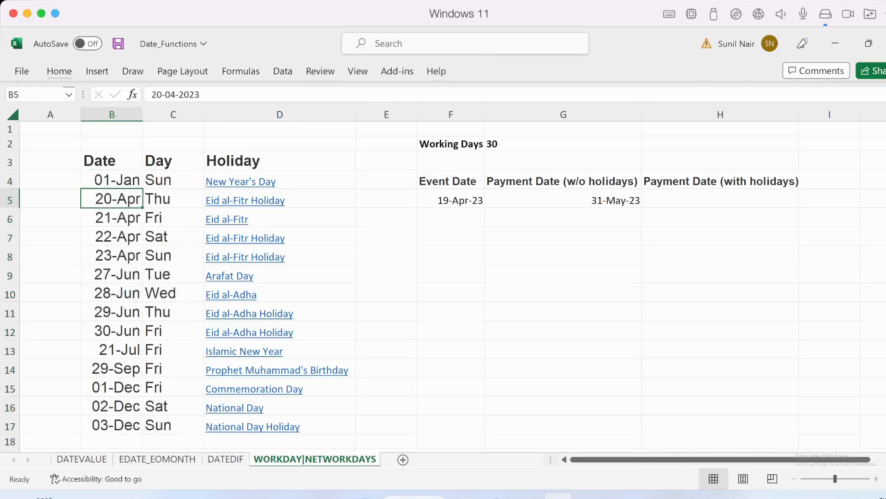
{"action": "key", "text": "Page_Down"}
{"action": "key", "text": "Page_Down"}
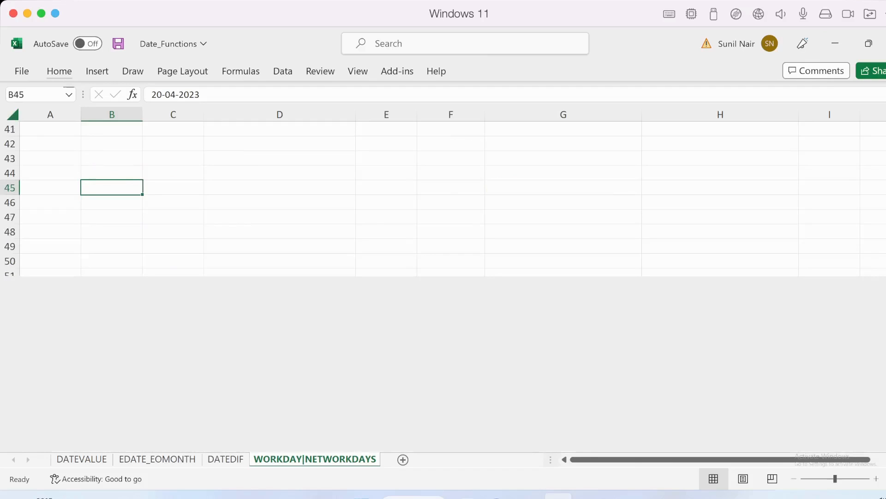
{"action": "scroll", "coordinate": [452, 287], "scroll_direction": "up", "scroll_amount": 13}
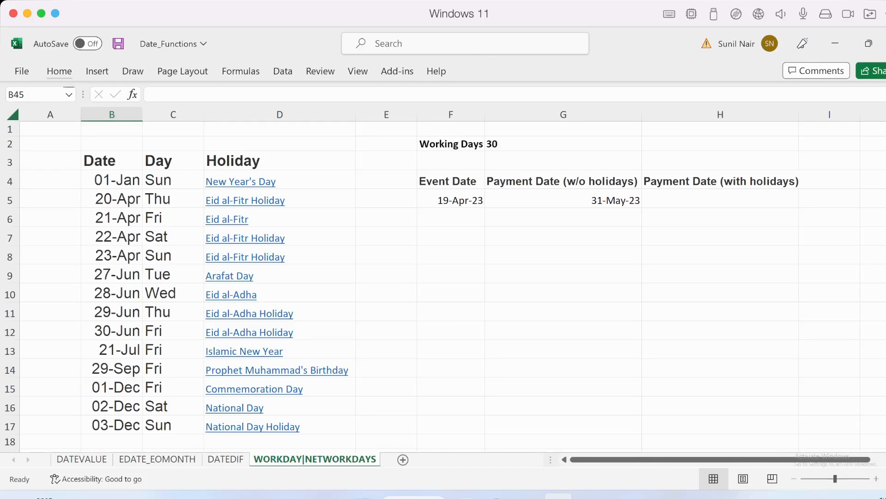
{"action": "left_click", "coordinate": [111, 255]}
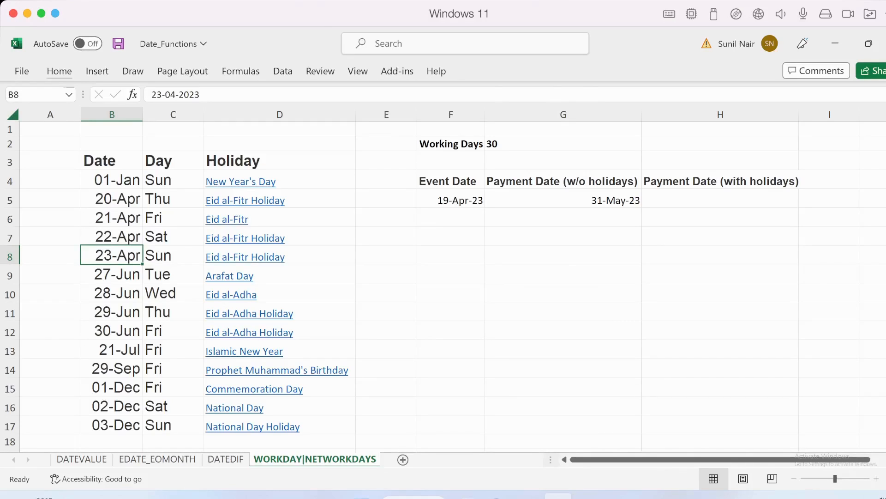
{"action": "left_click", "coordinate": [173, 236]}
{"action": "left_click", "coordinate": [173, 255]}
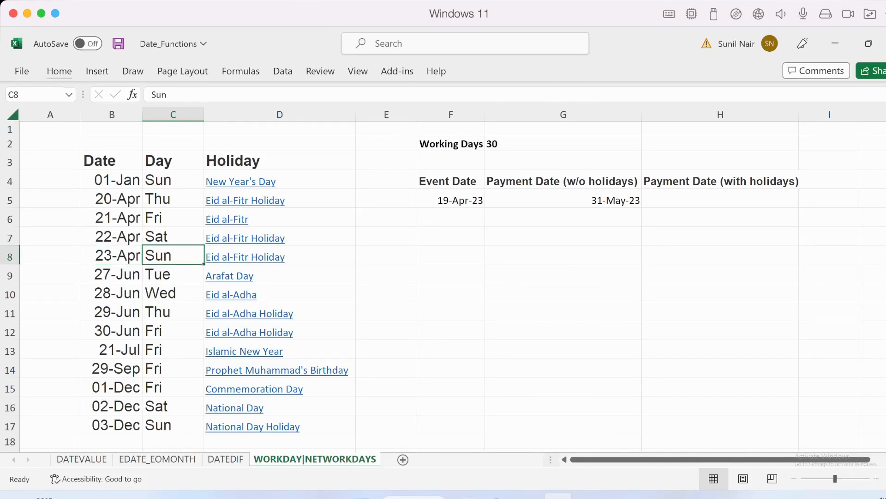
{"action": "left_click", "coordinate": [112, 218]}
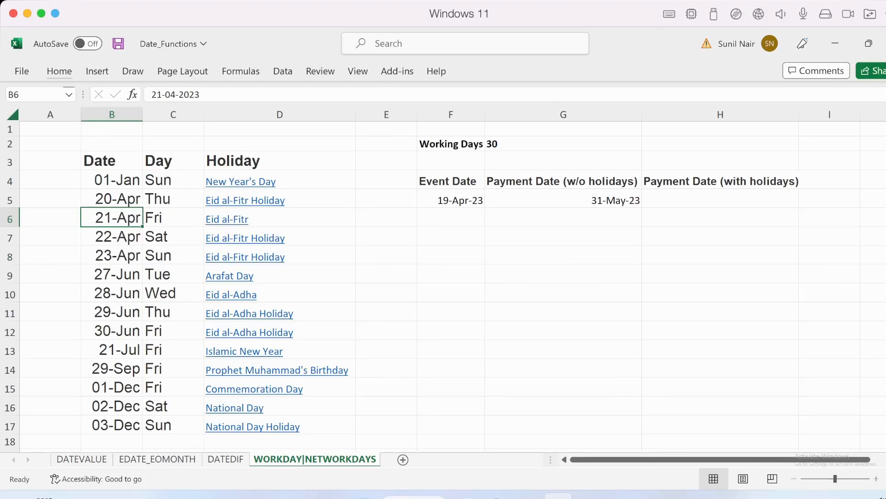
{"action": "key", "text": "shift+Up"}
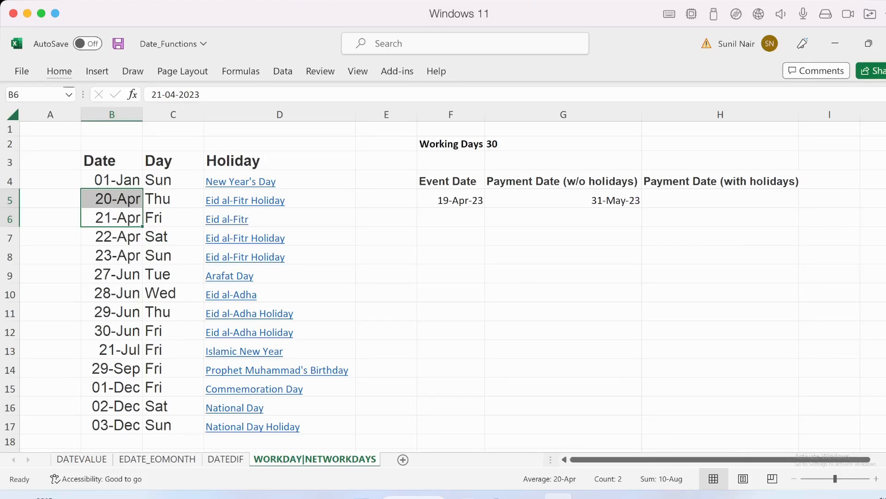
Enter =WORKDAY(F5,G2,B4:B17) in H5 to calculate the payment date with the listed holidays excluded
{"action": "left_click", "coordinate": [720, 199]}
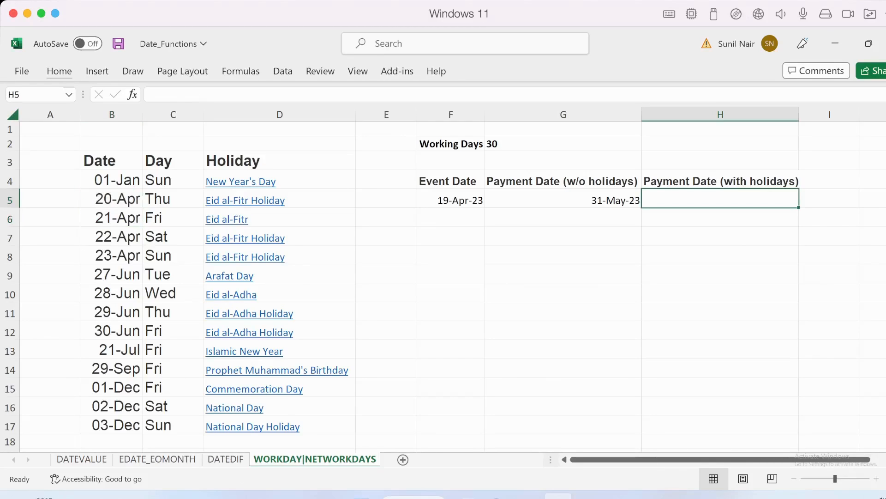
{"action": "type", "text": "="}
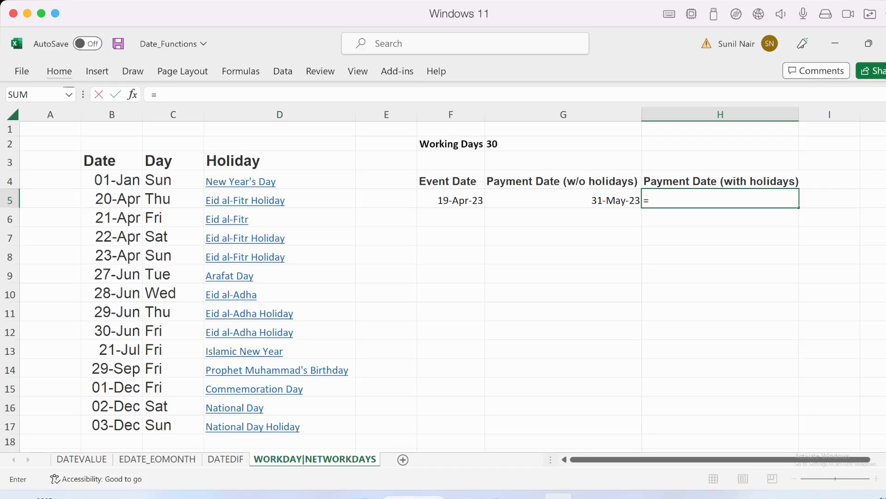
{"action": "type", "text": "workday"}
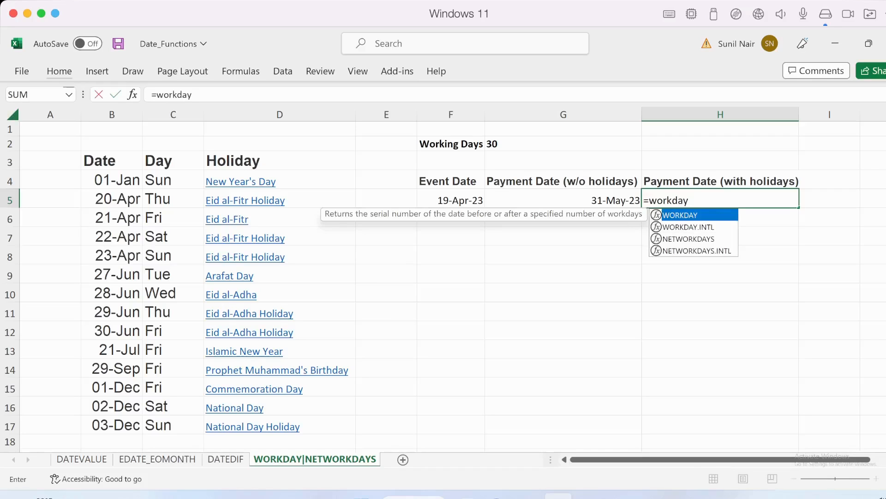
{"action": "key", "text": "Tab"}
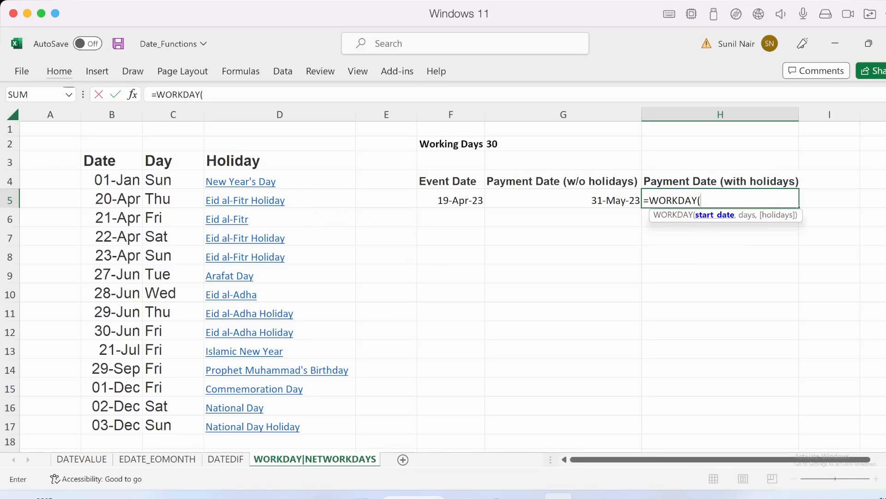
{"action": "left_click", "coordinate": [451, 198]}
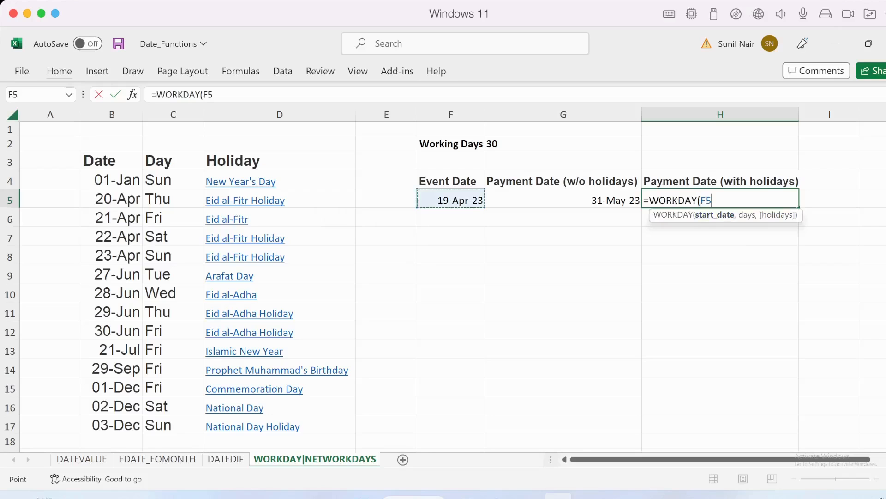
{"action": "type", "text": ","}
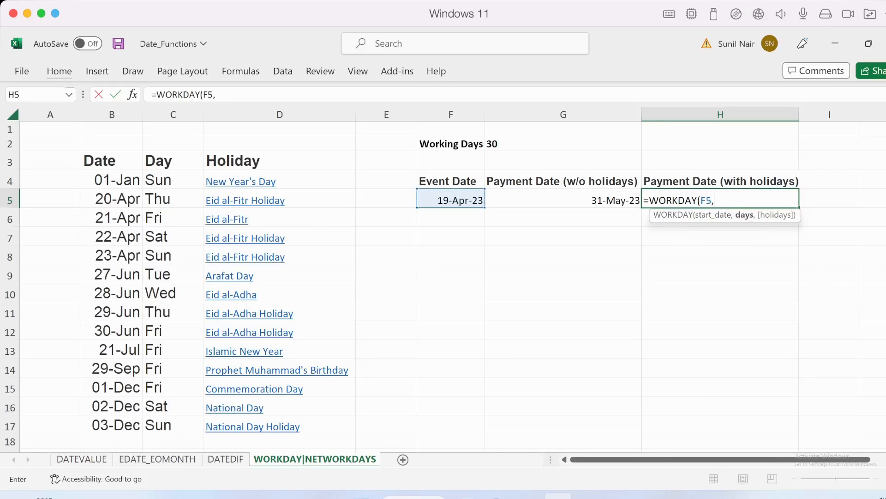
{"action": "left_click", "coordinate": [563, 144]}
{"action": "type", "text": ",G2,"}
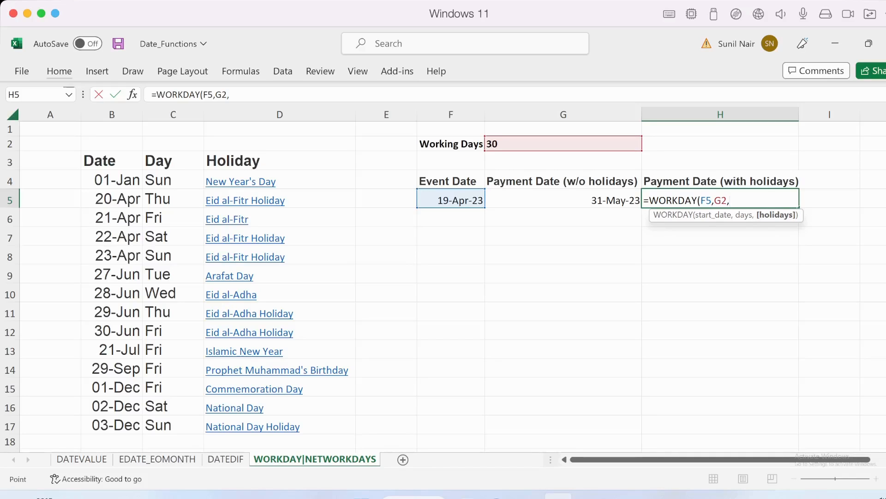
{"action": "left_click_drag", "start_coordinate": [110, 179], "coordinate": [111, 198]}
{"action": "left_click_drag", "start_coordinate": [129, 344], "coordinate": [129, 424]}
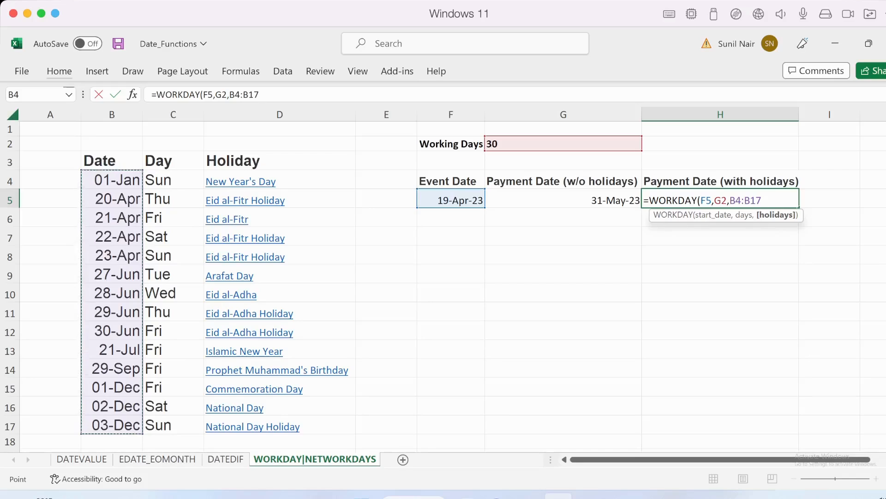
{"action": "type", "text": ")"}
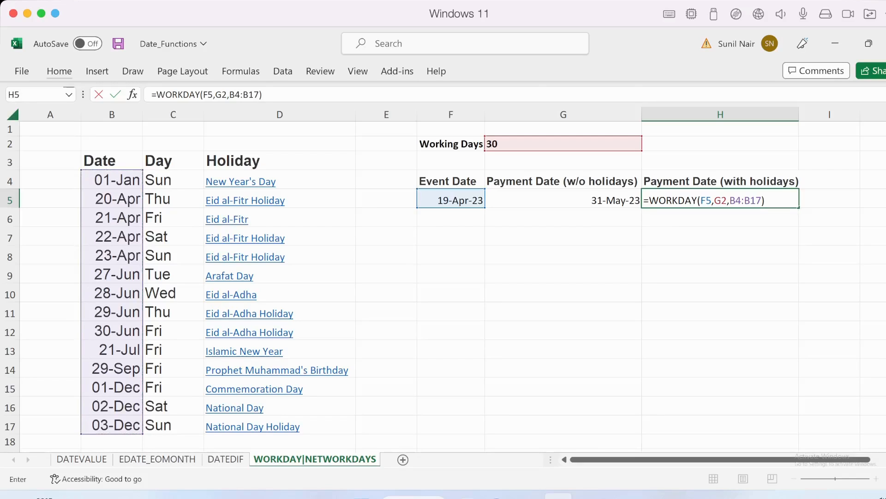
{"action": "key", "text": "Return"}
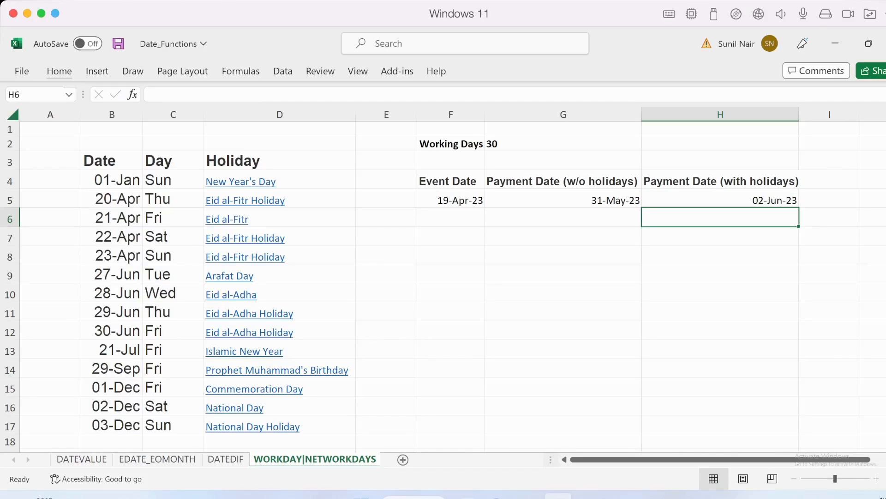
{"action": "left_click", "coordinate": [173, 236]}
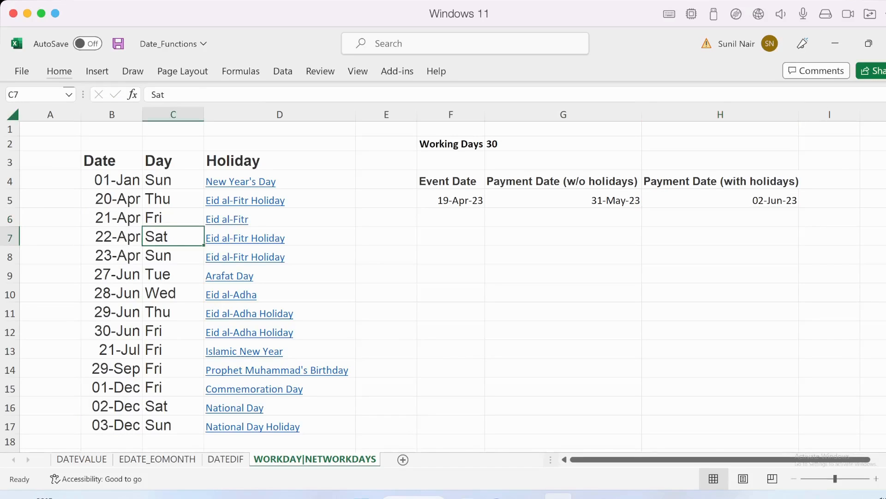
Examine the weekdays and dates of the April Eid al-Fitr holidays in the holiday list
{"action": "key", "text": "shift+Down"}
{"action": "key", "text": "Up"}
{"action": "key", "text": "Up"}
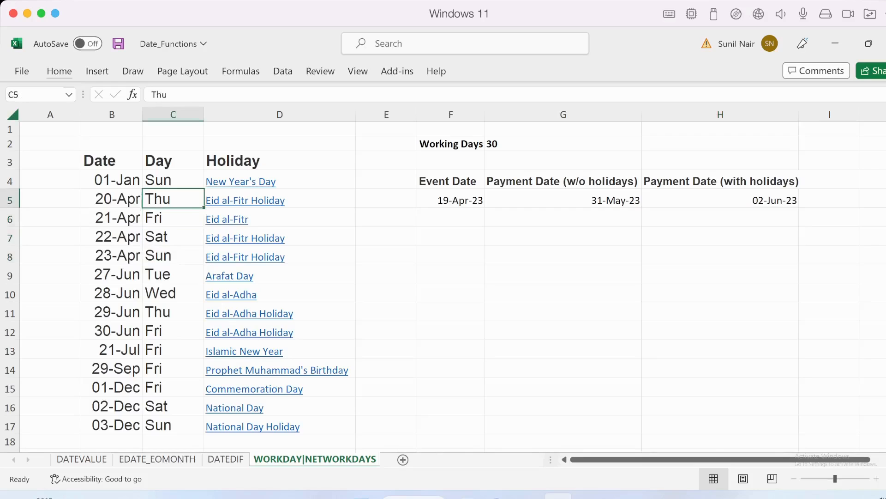
{"action": "key", "text": "Left"}
{"action": "key", "text": "shift+Down"}
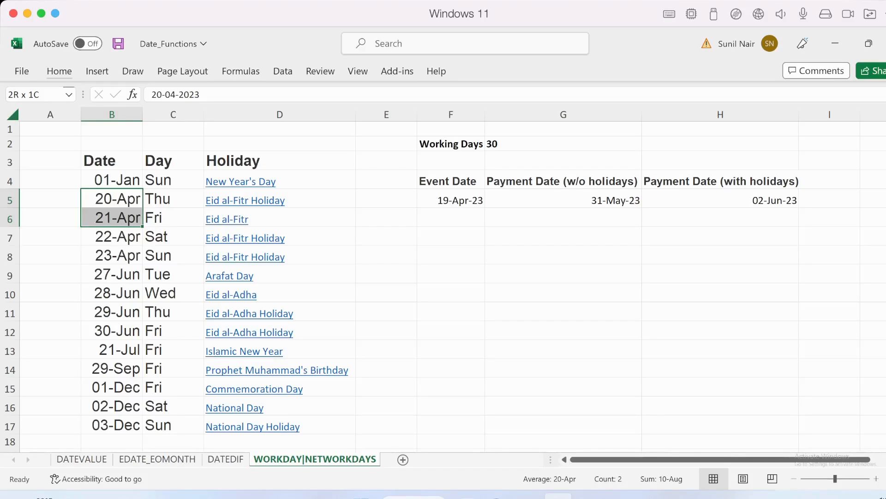
Clear the WORKDAY formulas from the two payment date cells, H5 and G5
{"action": "left_click", "coordinate": [563, 199]}
{"action": "key", "text": "BackSpace"}
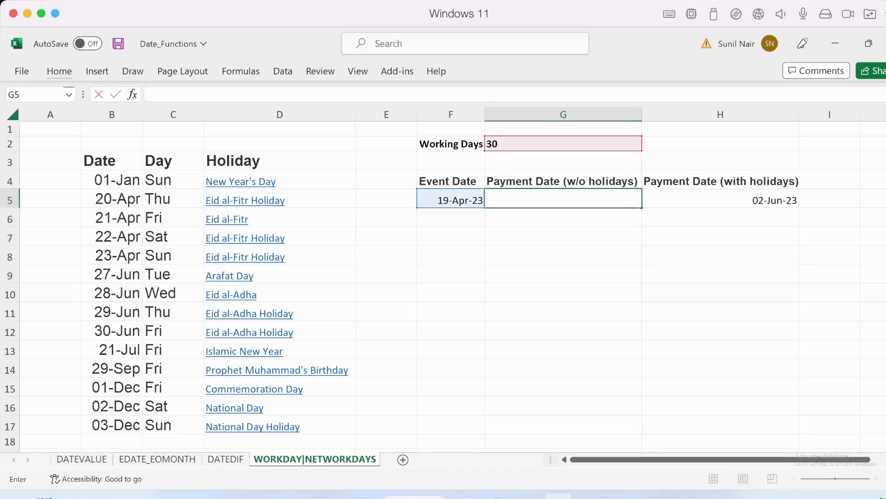
{"action": "key", "text": "Escape"}
{"action": "key", "text": "Right"}
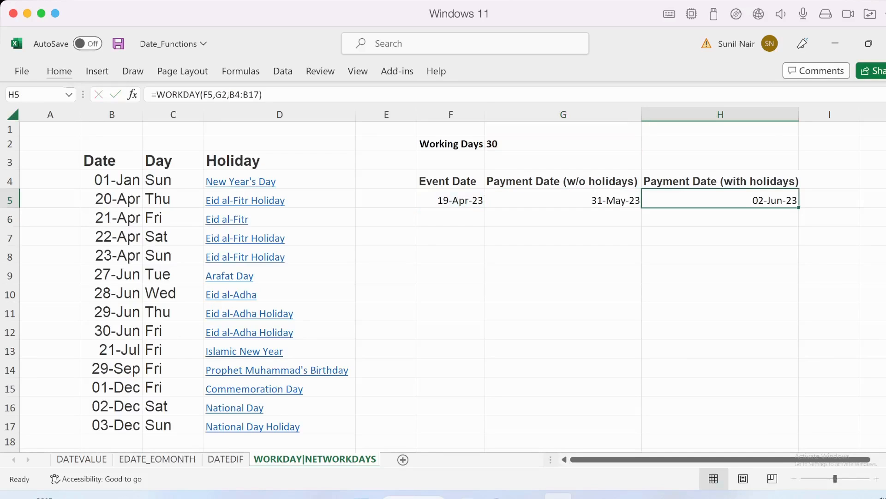
{"action": "key", "text": "BackSpace"}
{"action": "key", "text": "Left"}
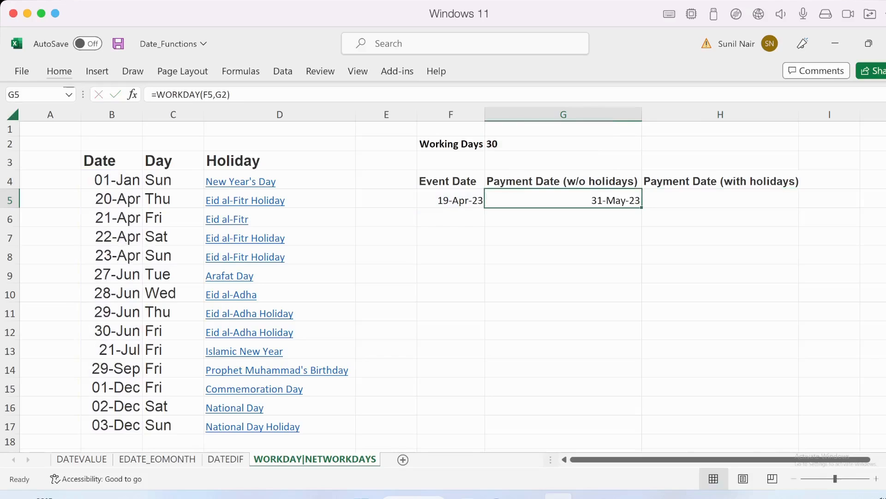
{"action": "key", "text": "BackSpace"}
Enter =WORKDAY.INTL(F5,G2,7) in G5 to calculate the payment date with Friday and Saturday as the weekend
{"action": "type", "text": "=work"}
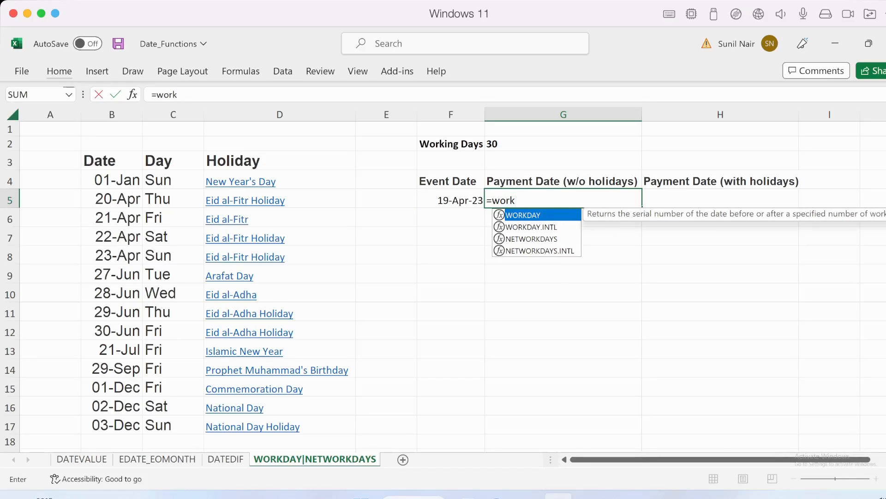
{"action": "key", "text": "Down"}
{"action": "key", "text": "Tab"}
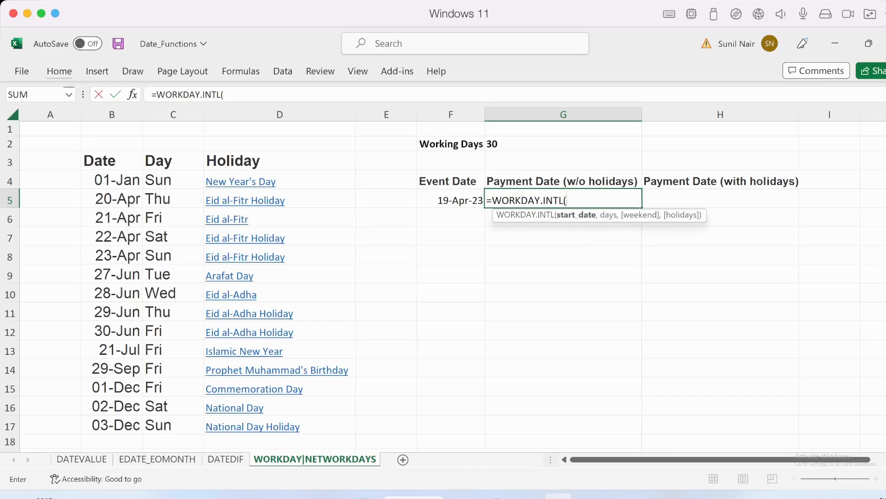
{"action": "key", "text": "Left"}
{"action": "type", "text": ","}
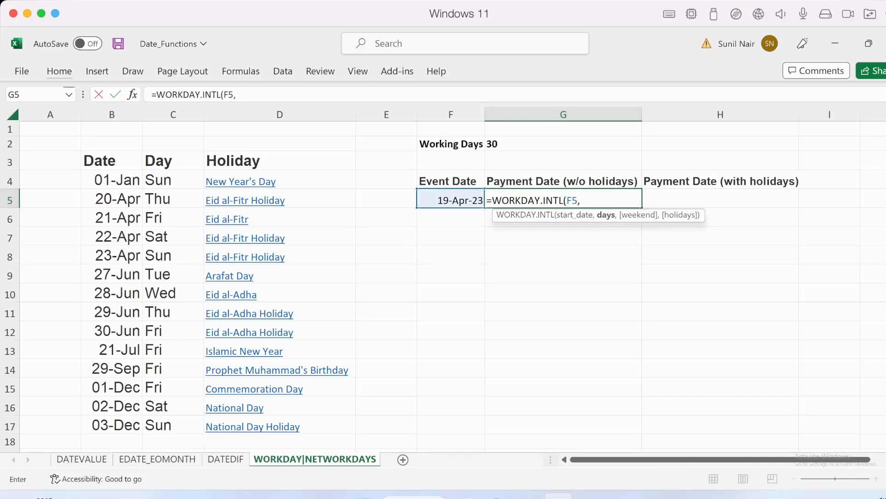
{"action": "key", "text": "Up"}
{"action": "key", "text": "Up"}
{"action": "key", "text": "Up"}
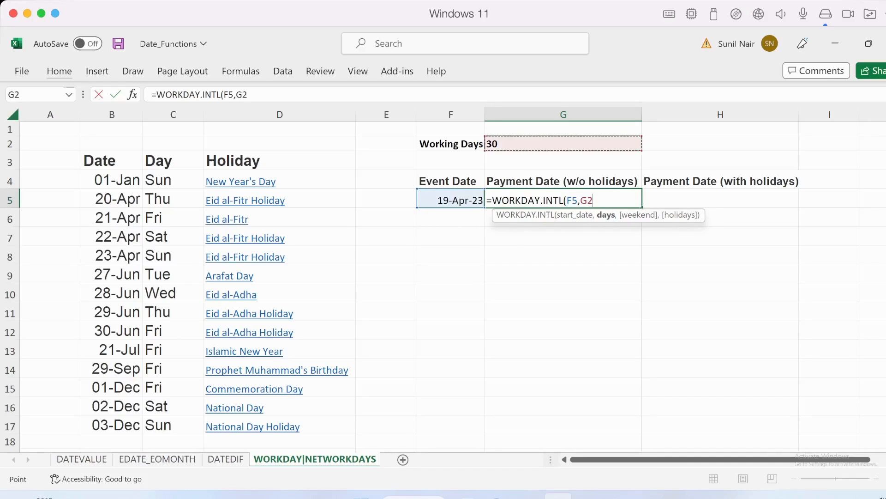
{"action": "type", "text": ","}
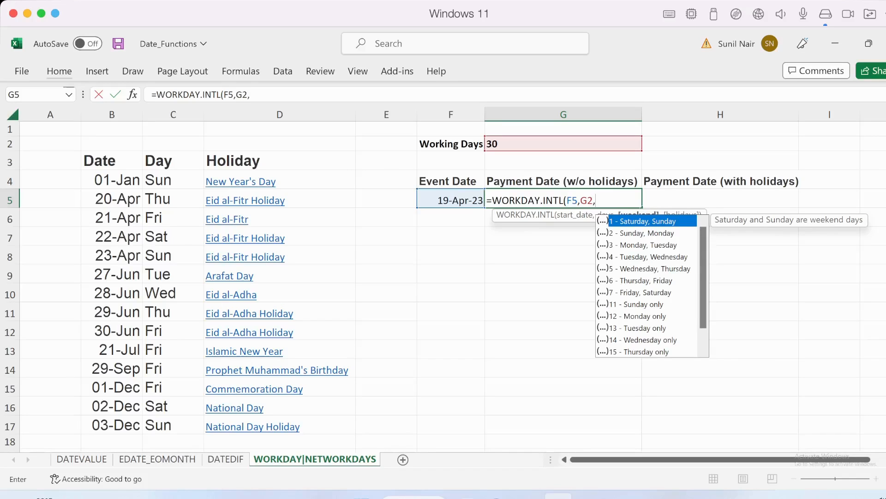
{"action": "scroll", "coordinate": [651, 287], "scroll_direction": "down", "scroll_amount": 1}
{"action": "left_click", "coordinate": [653, 293]}
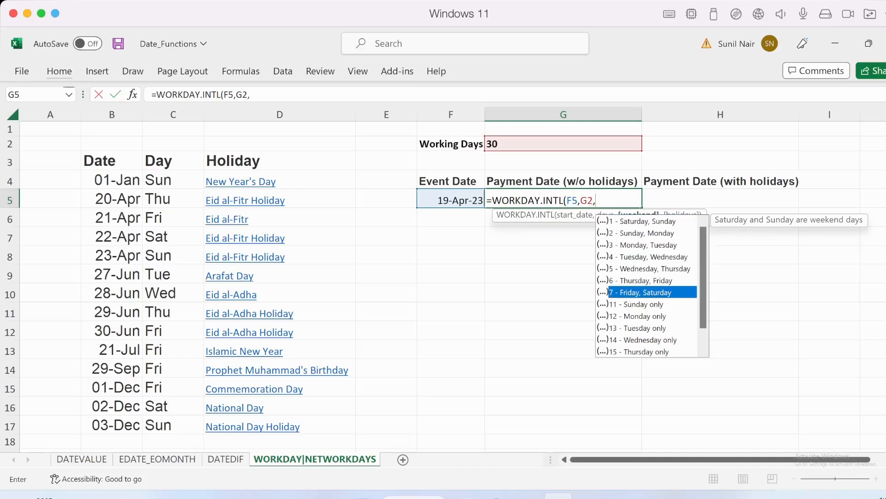
{"action": "key", "text": "Tab"}
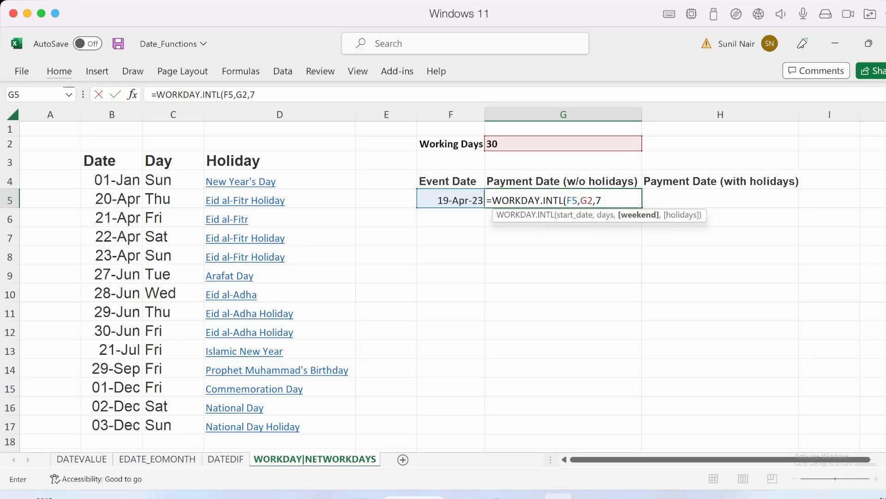
{"action": "type", "text": ")"}
{"action": "key", "text": "Return"}
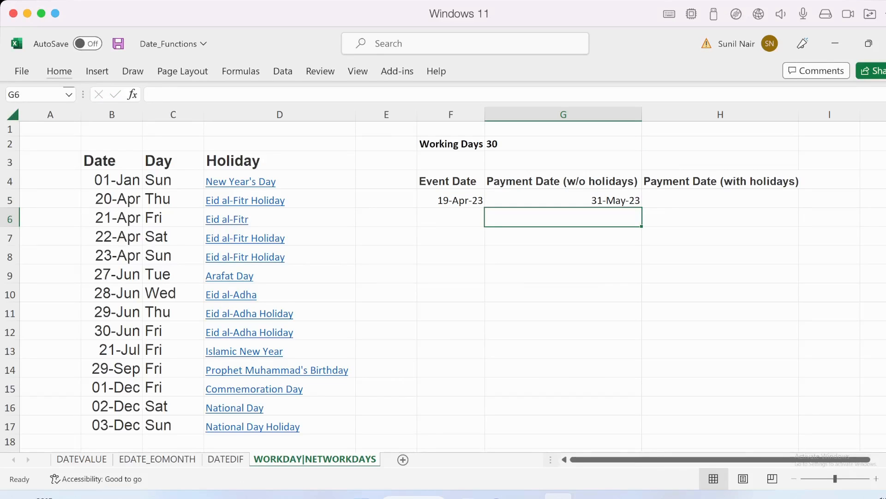
Replace the weekend argument in G5's WORKDAY.INTL formula with the string "0000000" to treat all seven days as working days
{"action": "double_click", "coordinate": [587, 200]}
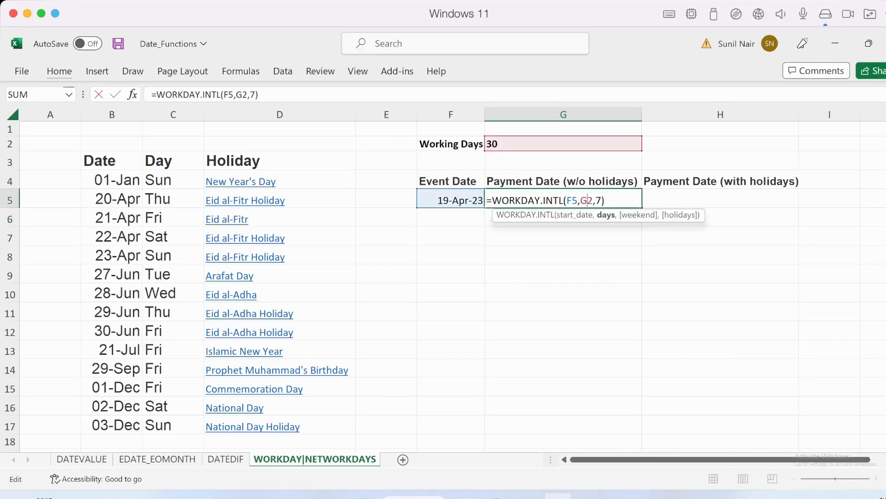
{"action": "key", "text": "Right"}
{"action": "key", "text": "Right"}
{"action": "key", "text": "Right"}
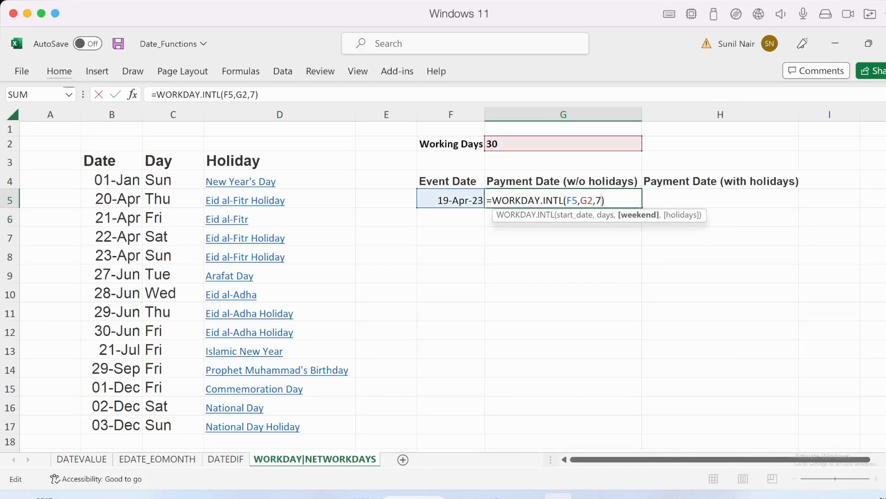
{"action": "key", "text": "BackSpace"}
{"action": "scroll", "coordinate": [649, 286], "scroll_direction": "down", "scroll_amount": 1}
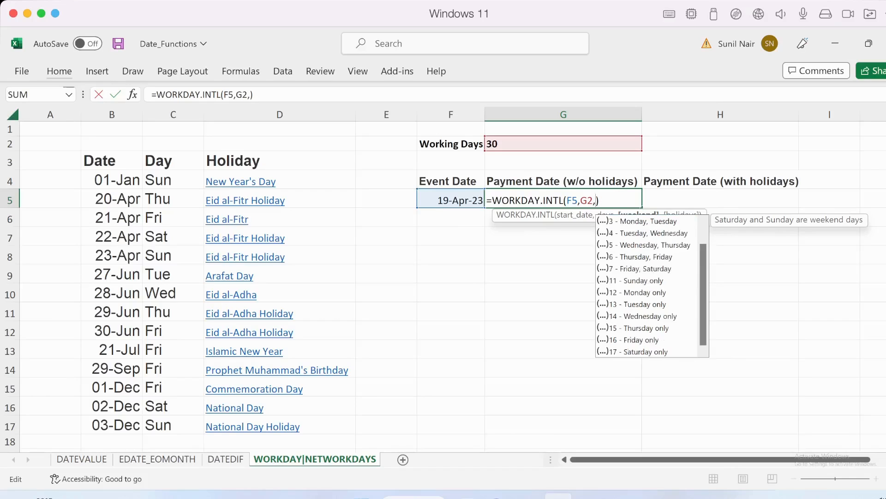
{"action": "scroll", "coordinate": [649, 286], "scroll_direction": "up", "scroll_amount": 1}
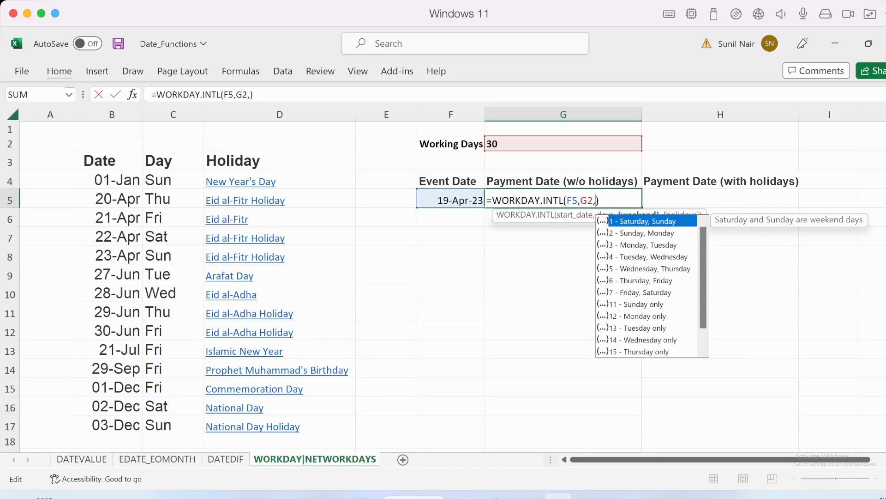
{"action": "type", "text": "\""}
{"action": "type", "text": "0000000\""}
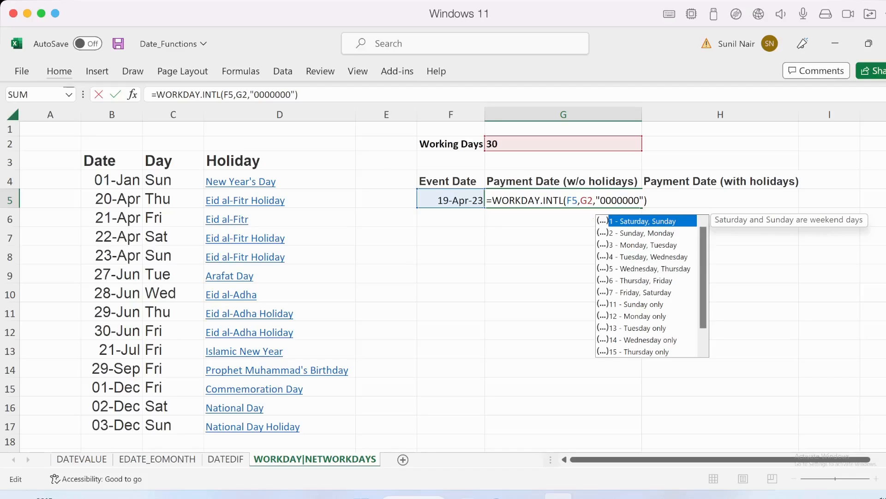
{"action": "key", "text": "Return"}
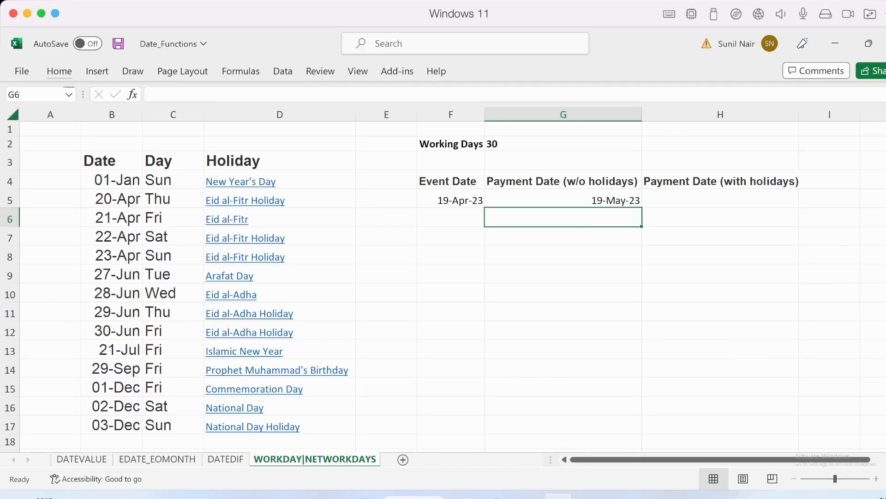
Change the weekend string in G5's formula to "0000001" to make Sunday the only weekend day
{"action": "double_click", "coordinate": [617, 200]}
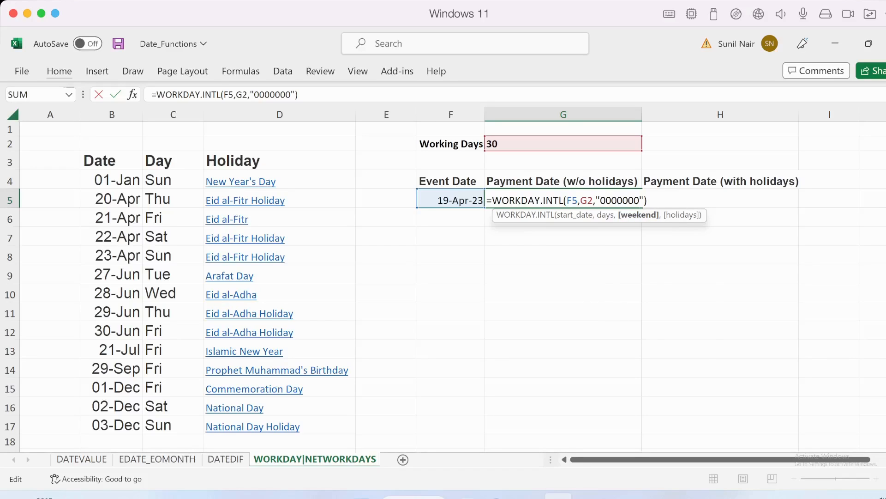
{"action": "key", "text": "BackSpace"}
{"action": "type", "text": "1"}
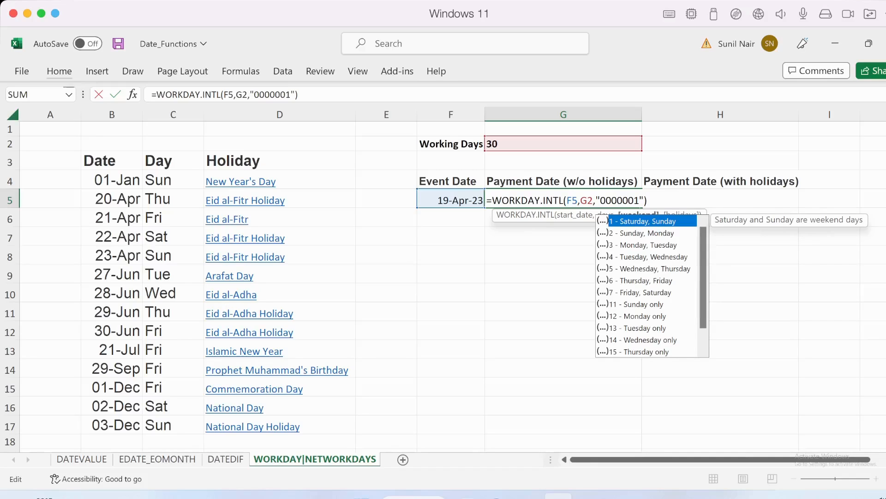
{"action": "key", "text": "Return"}
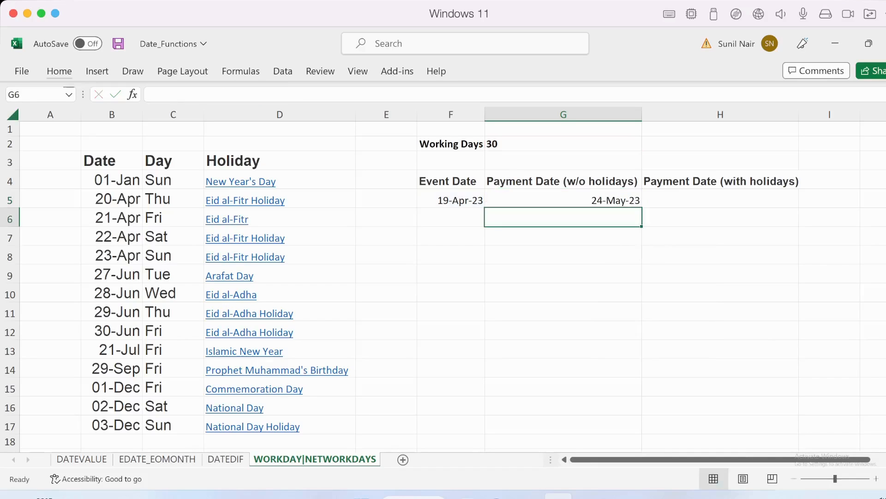
Open the WORKDAY.INTL formula in G5 for editing
{"action": "key", "text": "Up"}
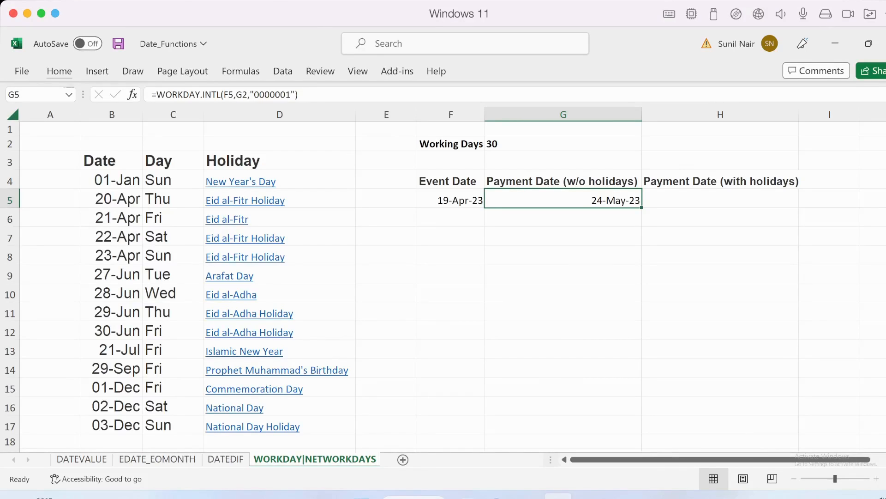
{"action": "key", "text": "F2"}
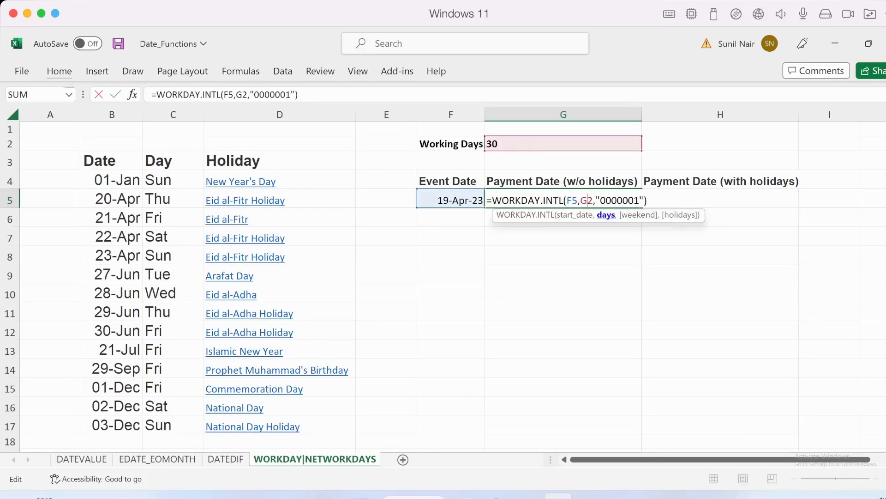